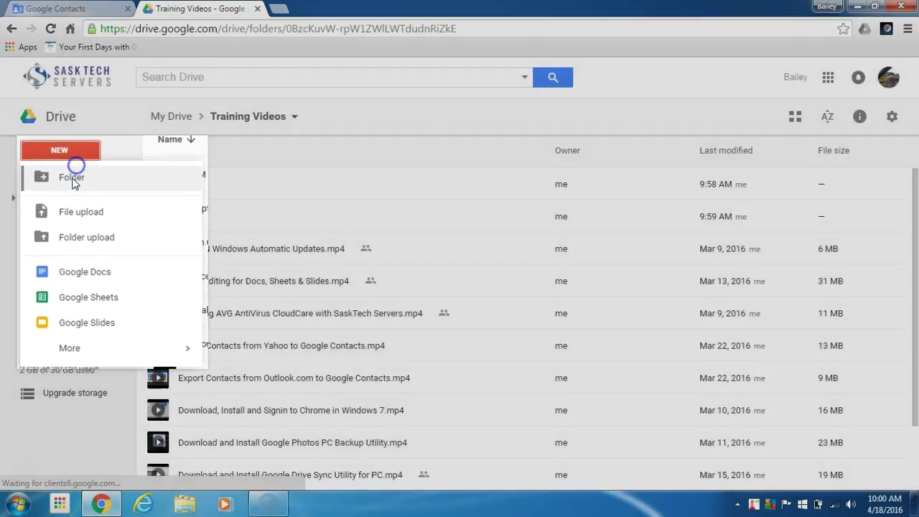
# Add a folder named MP4's inside Training Videos, next to SOM and Scripts
pyautogui.click(76, 173)
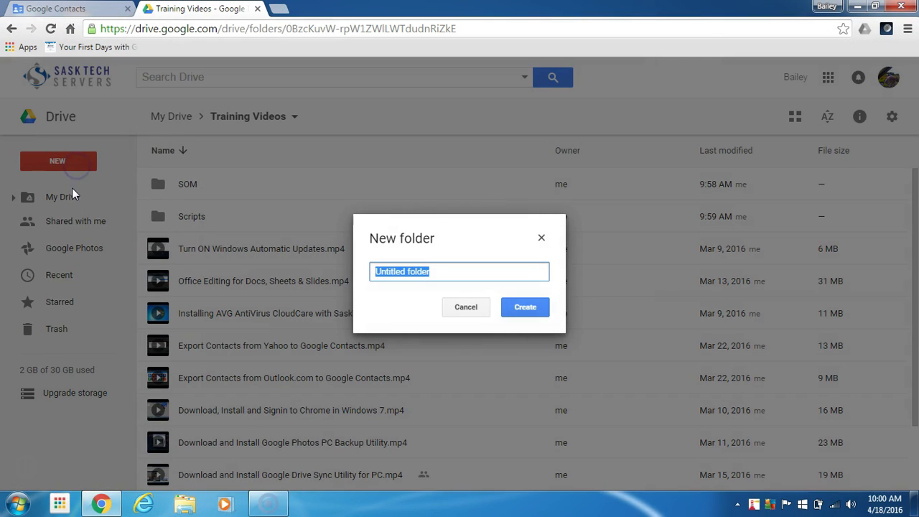
pyautogui.write("MP4's")
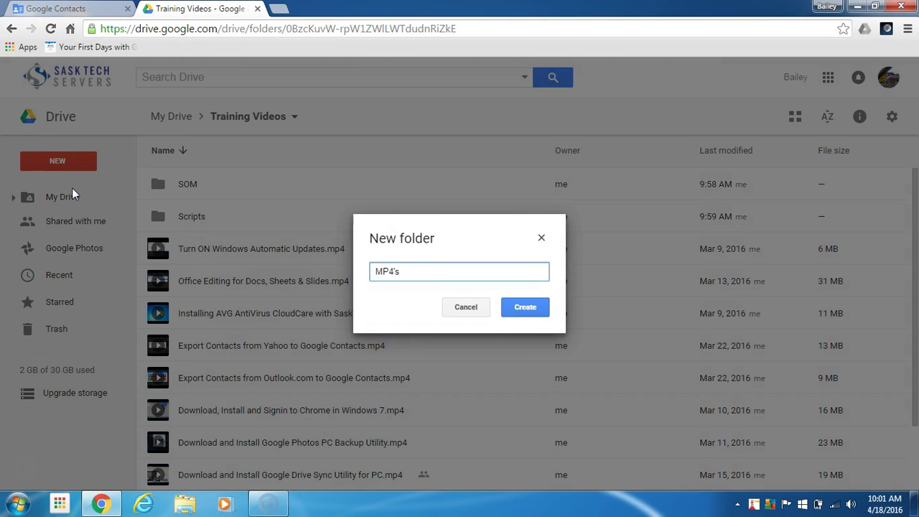
pyautogui.press('Return')
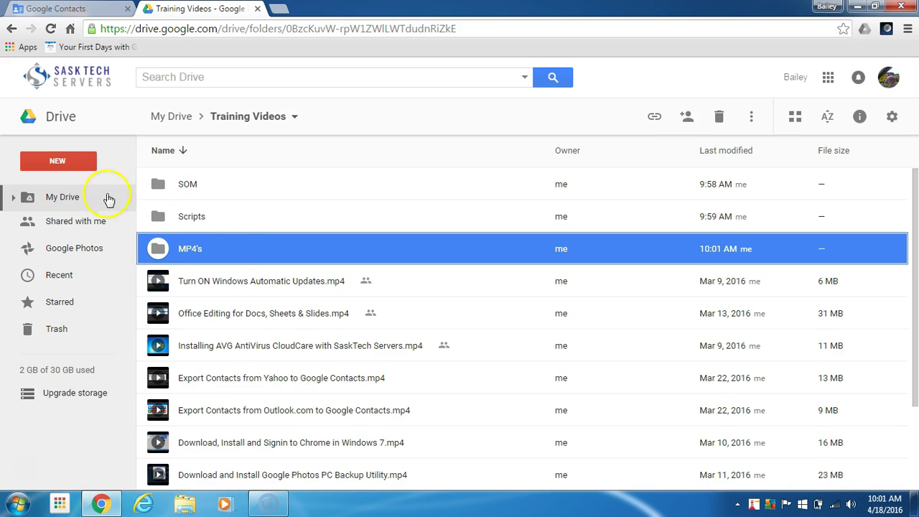
# Select the ten .mp4 videos, first to last, and drag them onto the MP4's folder
pyautogui.click(227, 284)
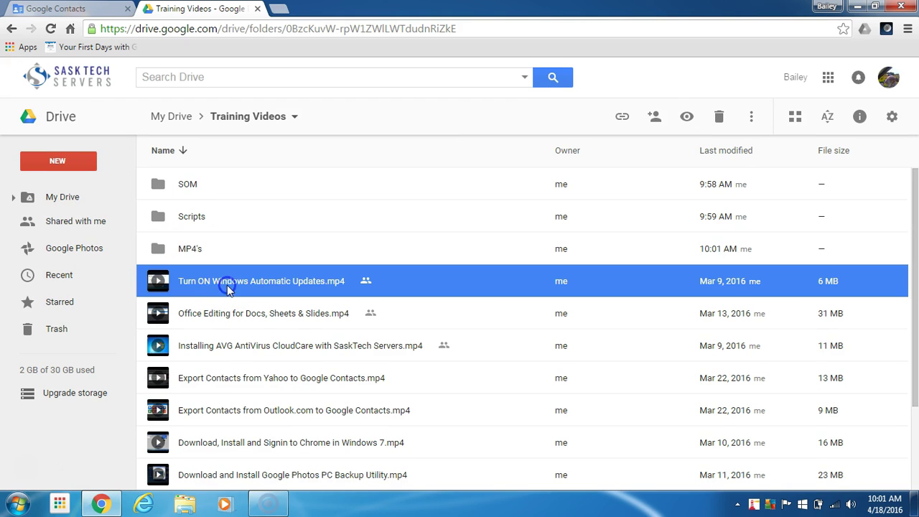
pyautogui.scroll(-1, 229, 283)
pyautogui.scroll(-2, 228, 282)
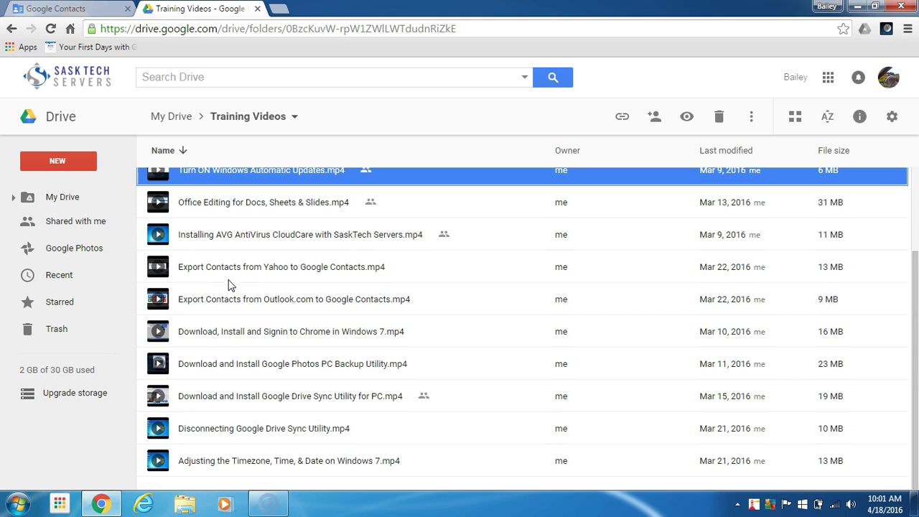
pyautogui.keyDown('shift'); pyautogui.click(225, 460); pyautogui.keyUp('shift')
pyautogui.scroll(3, 264, 402)
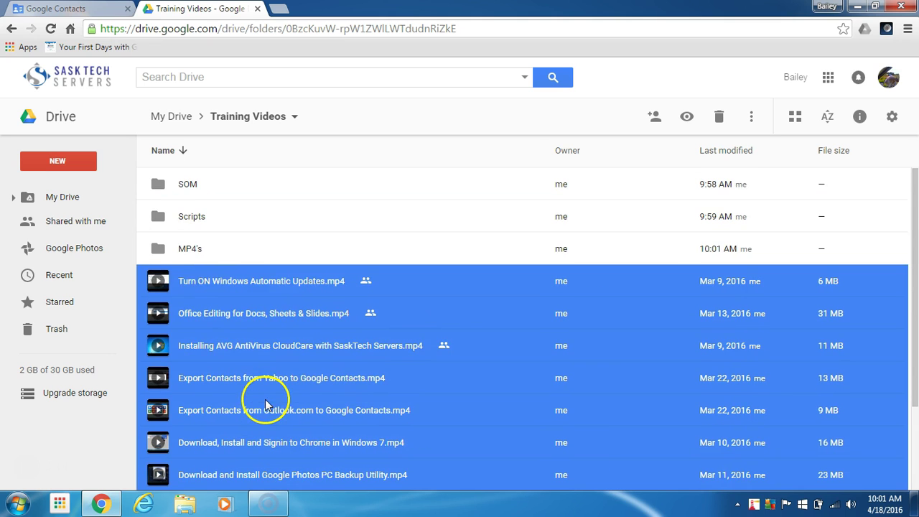
pyautogui.moveTo(211, 275); pyautogui.dragTo(183, 248)
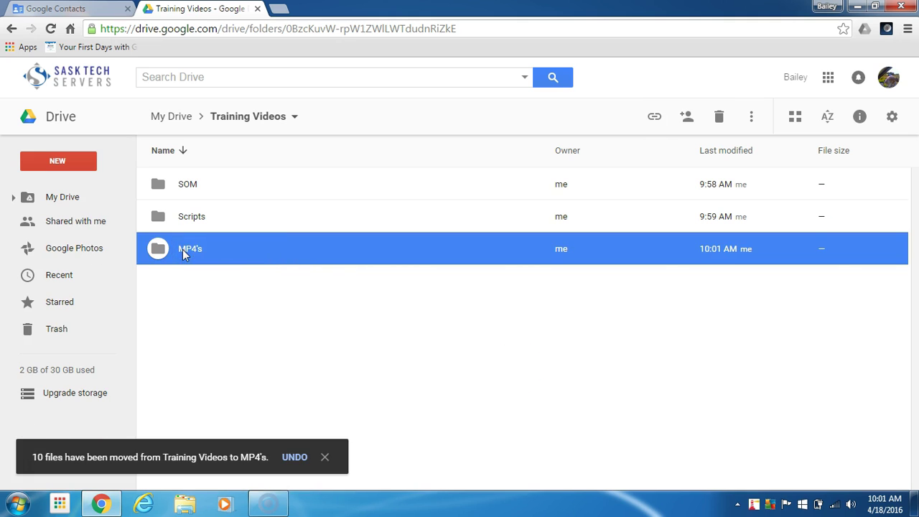
pyautogui.click(675, 246)
# Open the Share dialog for the MP4's folder and its Advanced sharing settings
pyautogui.rightClick(496, 252)
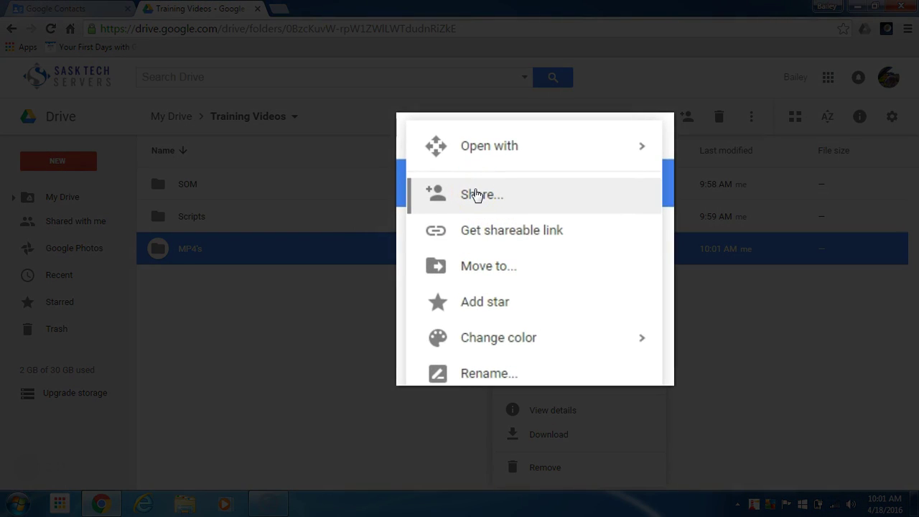
pyautogui.click(511, 227)
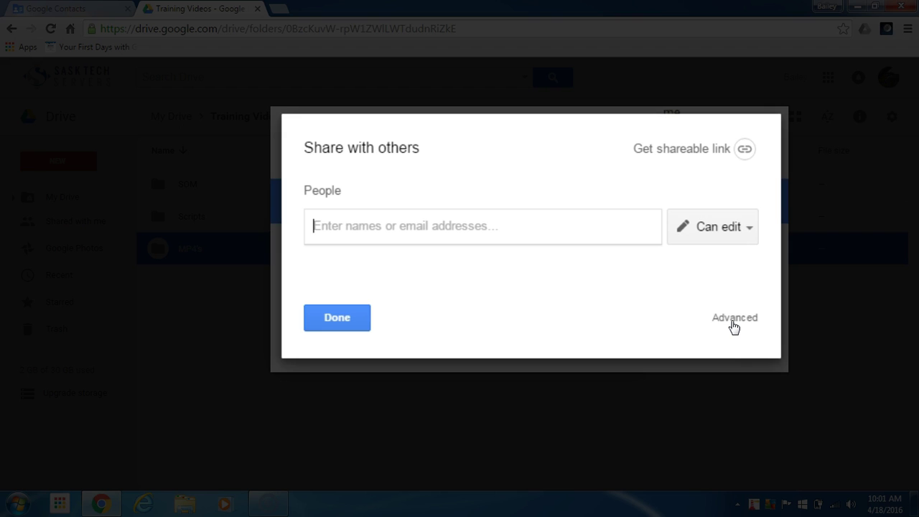
pyautogui.click(733, 326)
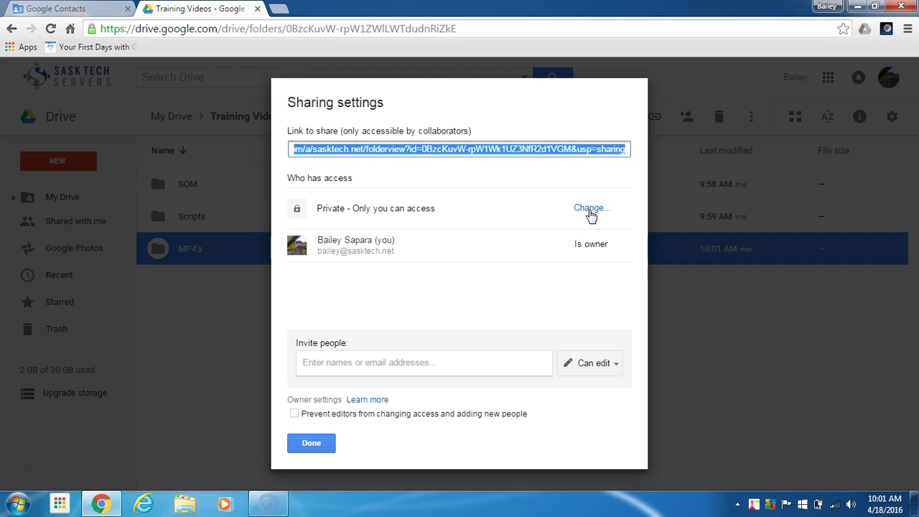
# Set the MP4's folder link access to 'On - Anyone with the link' with Can view, and save
pyautogui.click(591, 210)
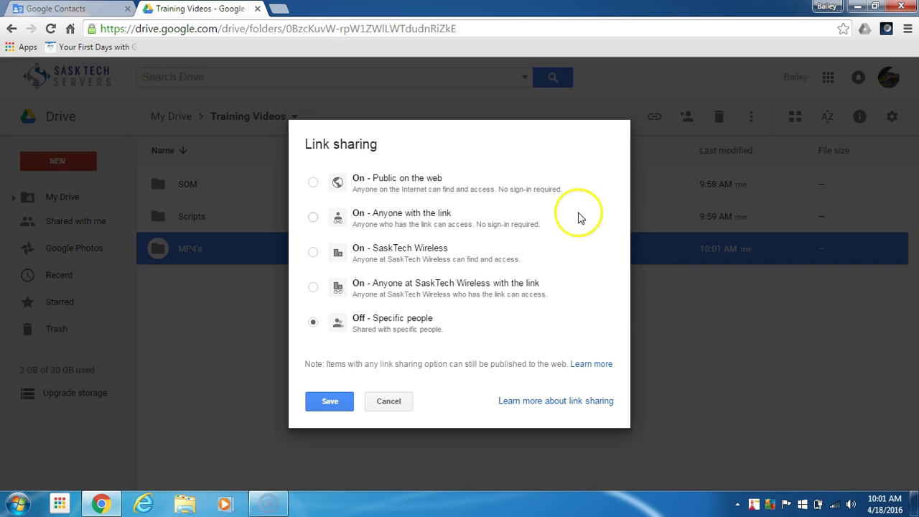
pyautogui.click(314, 217)
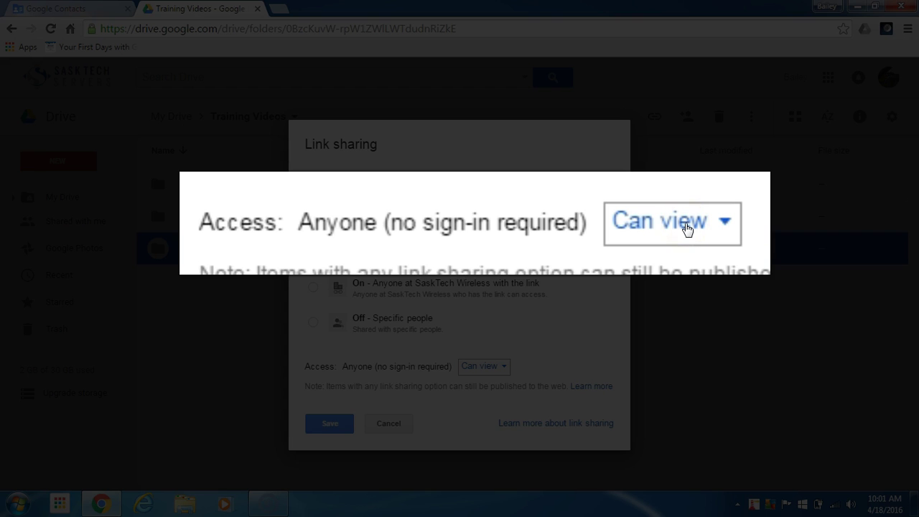
pyautogui.click(484, 366)
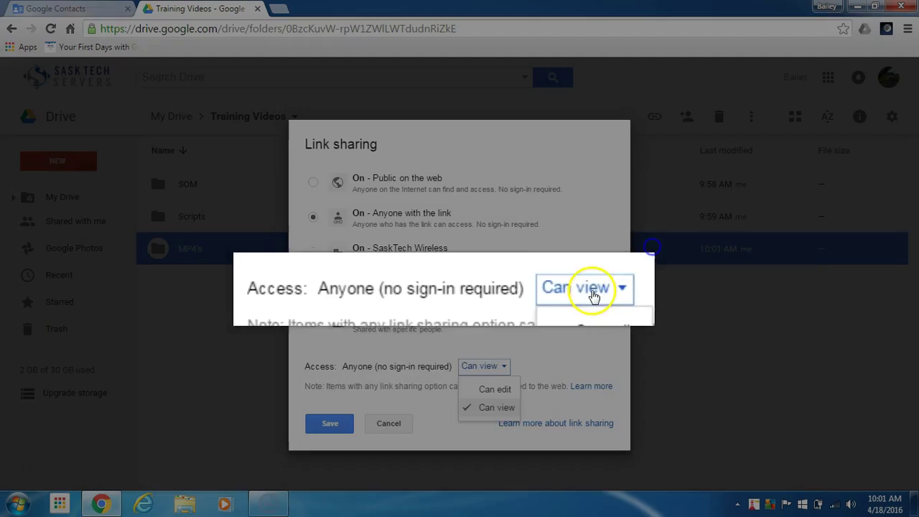
pyautogui.click(487, 365)
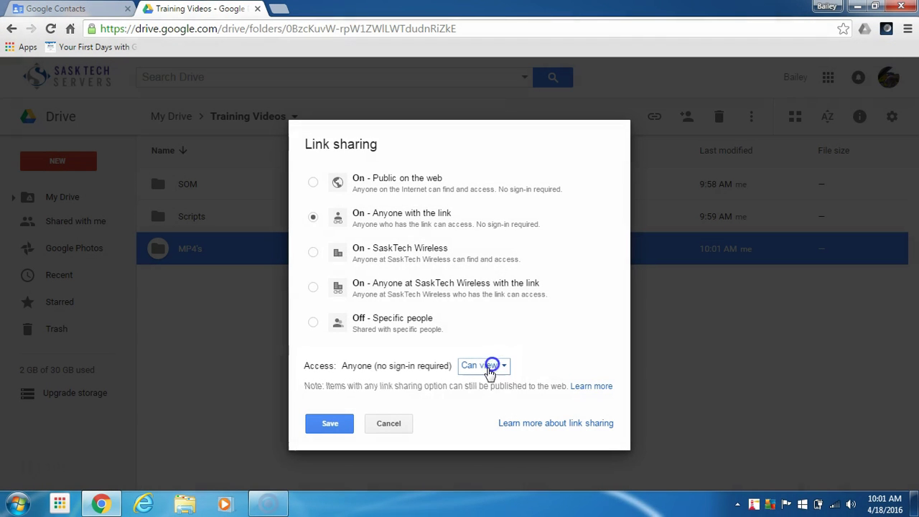
pyautogui.click(331, 431)
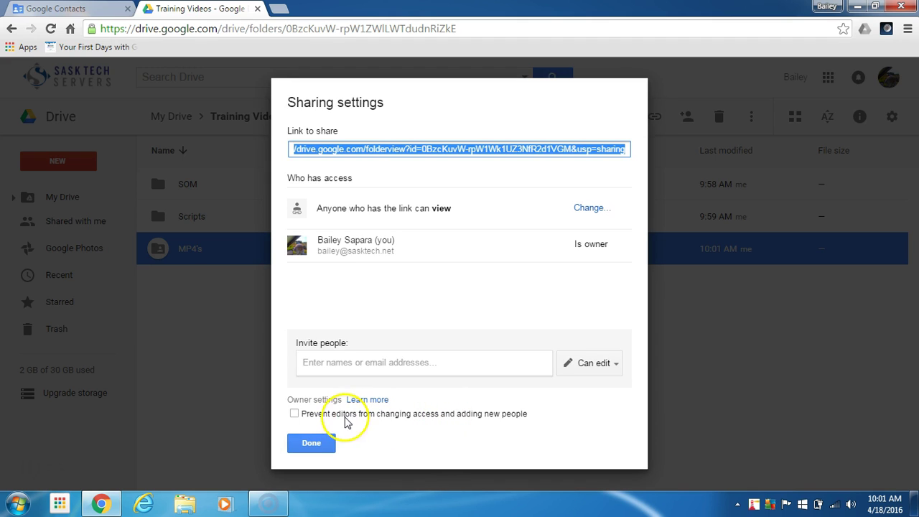
pyautogui.click(308, 443)
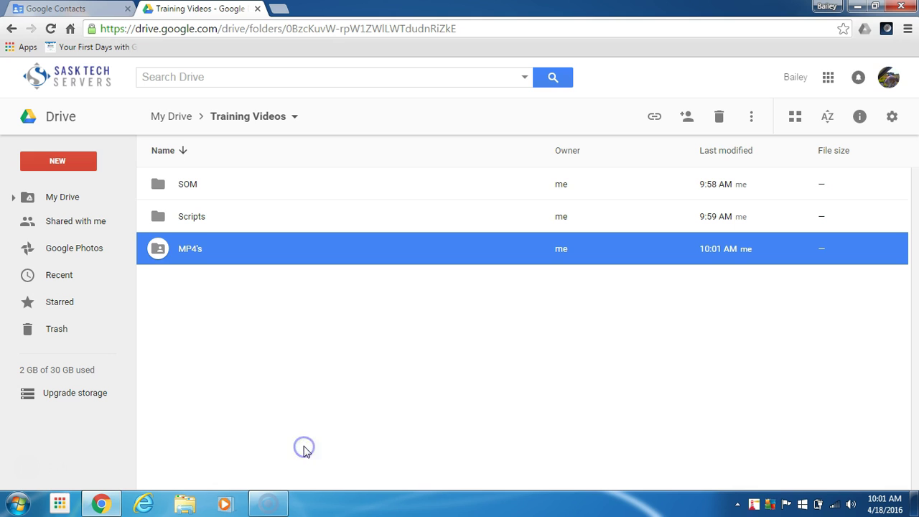
# Inside MP4's, select all ten videos and show the Details tab of the info pane
pyautogui.doubleClick(184, 251)
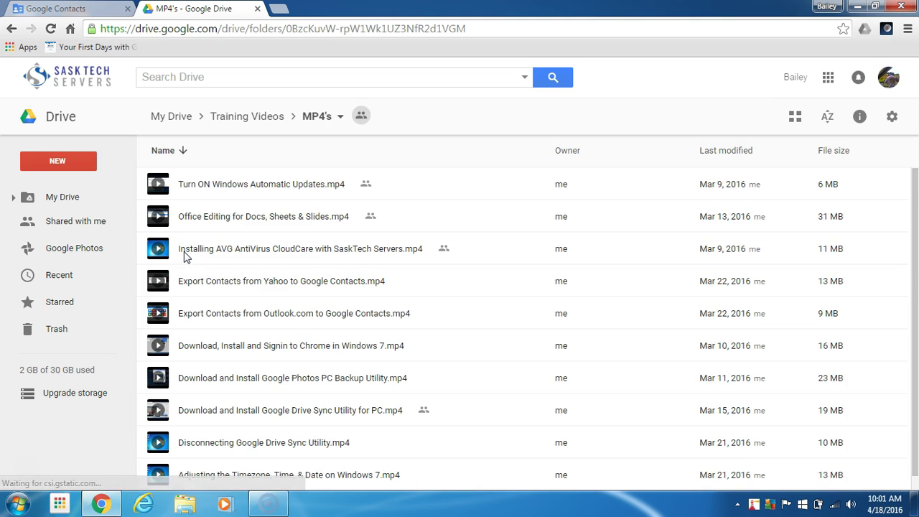
pyautogui.click(277, 179)
pyautogui.scroll(-1, 288, 259)
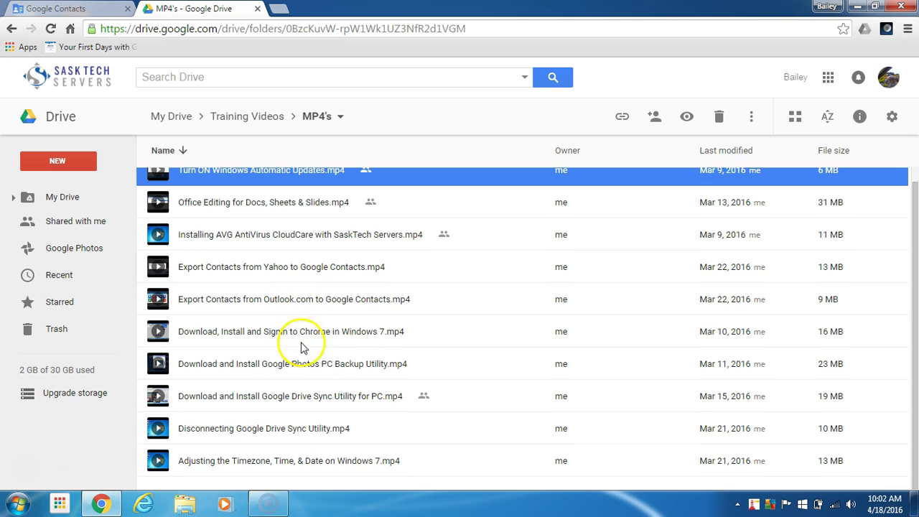
pyautogui.keyDown('shift'); pyautogui.click(313, 462); pyautogui.keyUp('shift')
pyautogui.press('i')
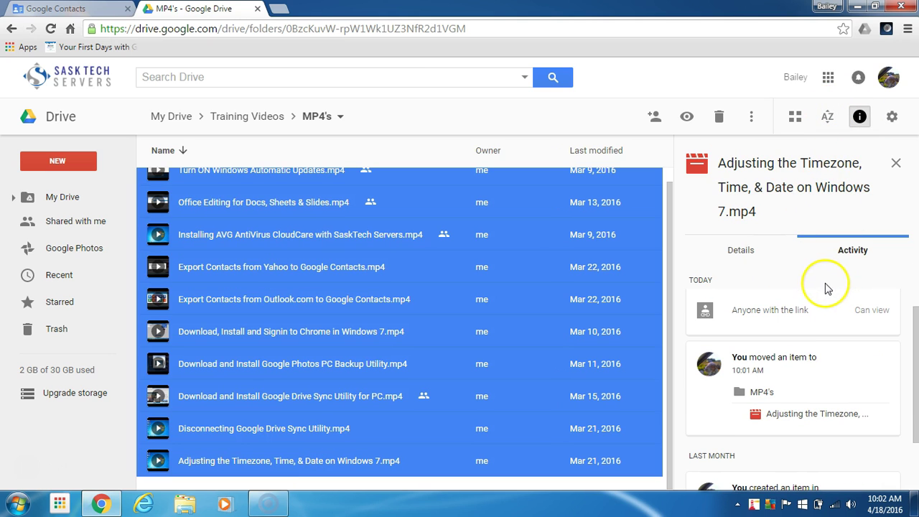
pyautogui.click(734, 249)
pyautogui.scroll(-3, 755, 332)
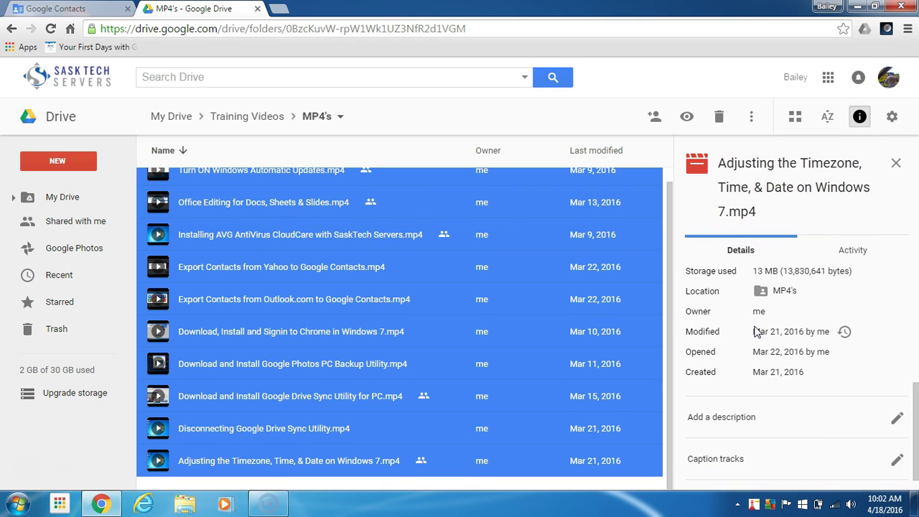
pyautogui.scroll(-1, 757, 331)
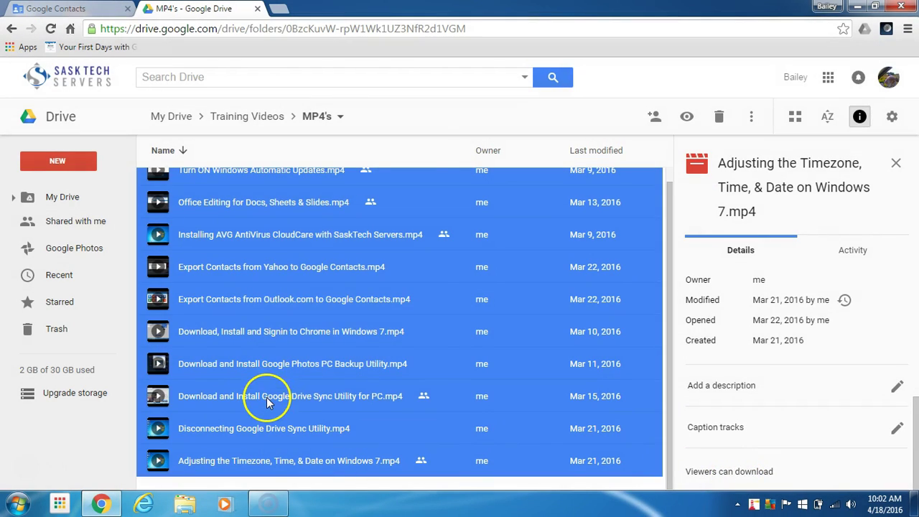
# For the ten selected videos, tick 'Disable options to download, print, and copy' and save
pyautogui.rightClick(267, 402)
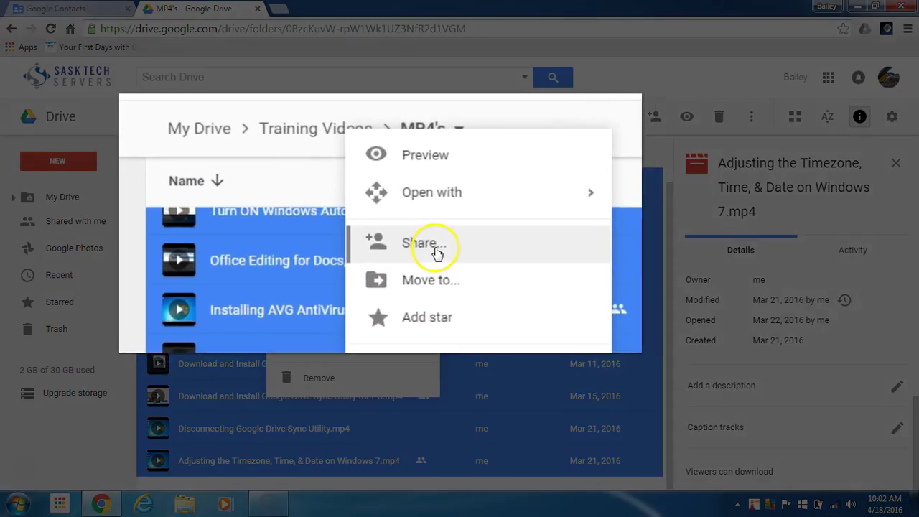
pyautogui.click(326, 196)
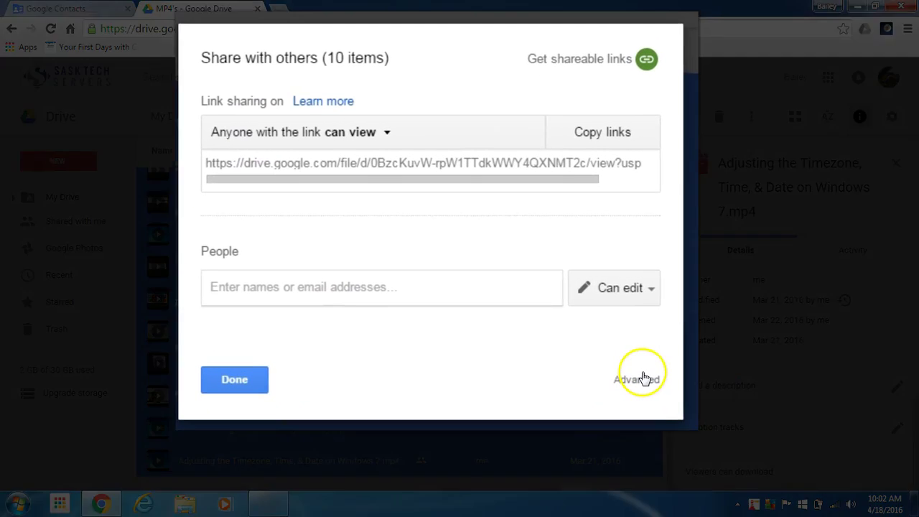
pyautogui.click(612, 386)
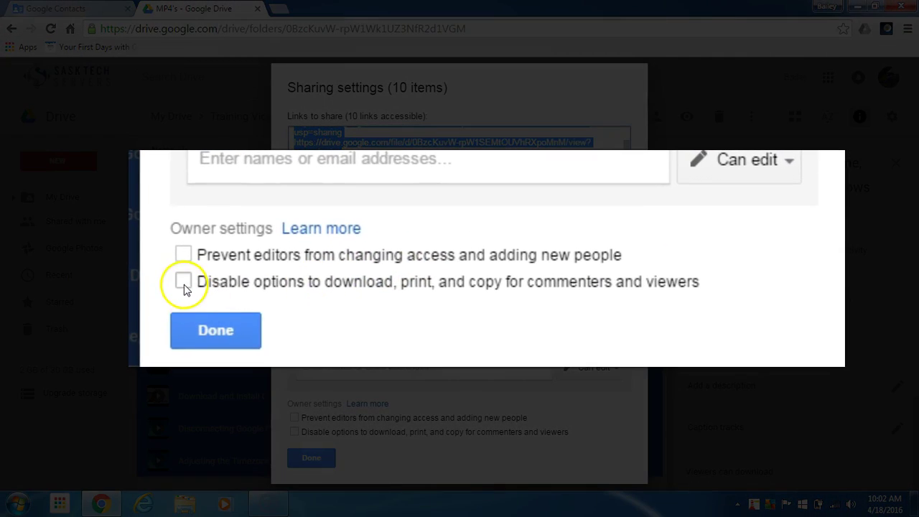
pyautogui.click(184, 283)
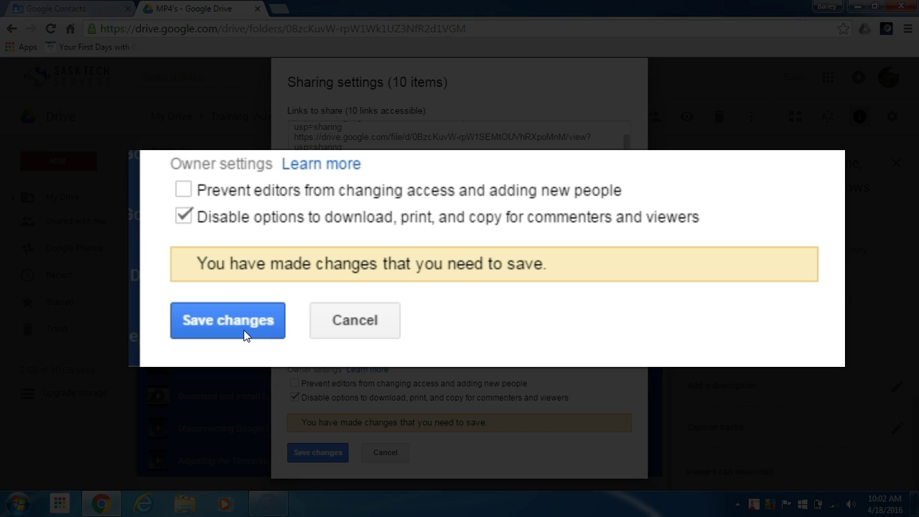
pyautogui.click(327, 460)
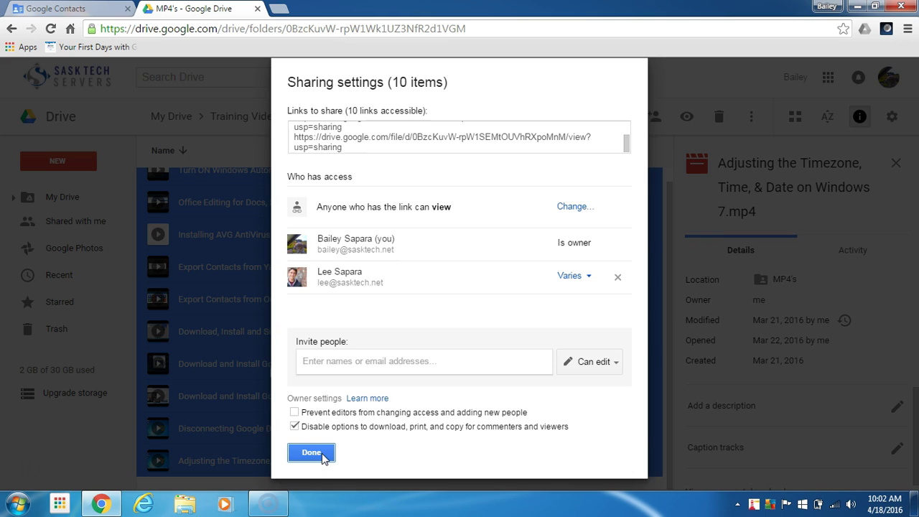
pyautogui.click(311, 453)
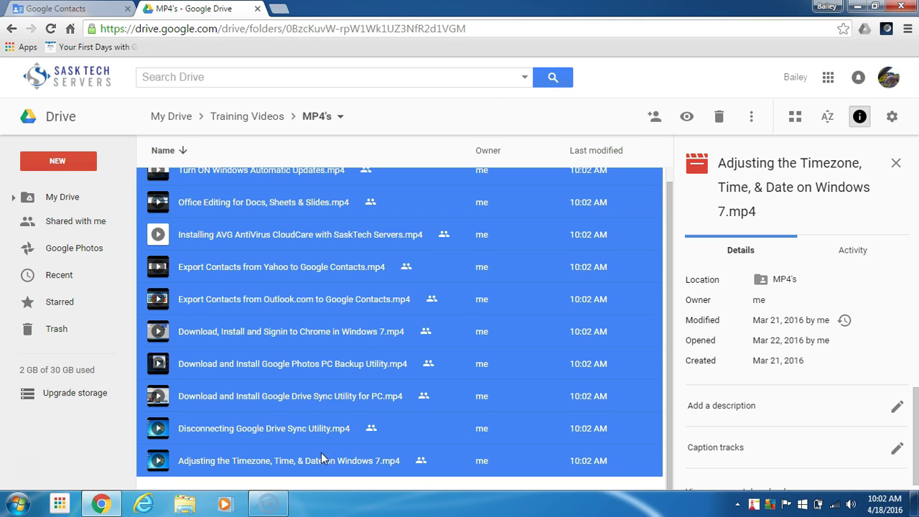
# Copy the MP4's folder's shareable link from the breadcrumb folder menu
pyautogui.click(470, 117)
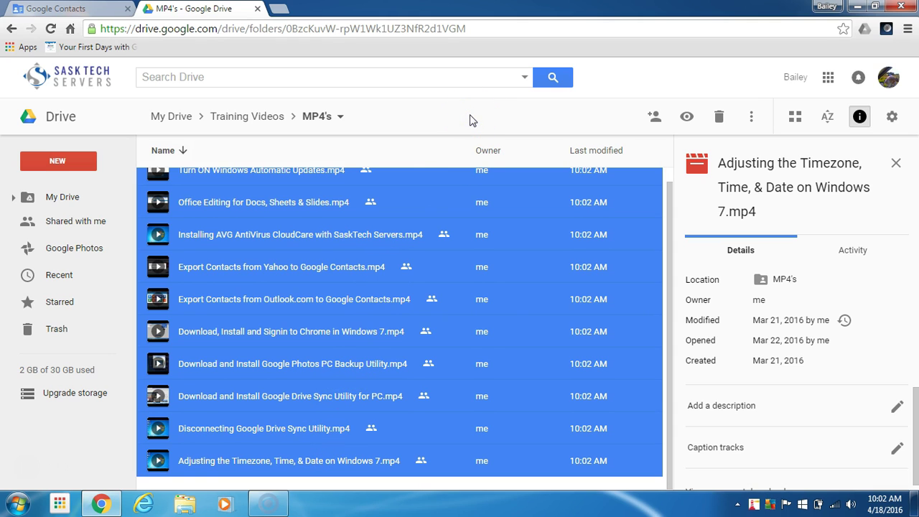
pyautogui.scroll(1, 502, 277)
pyautogui.click(328, 116)
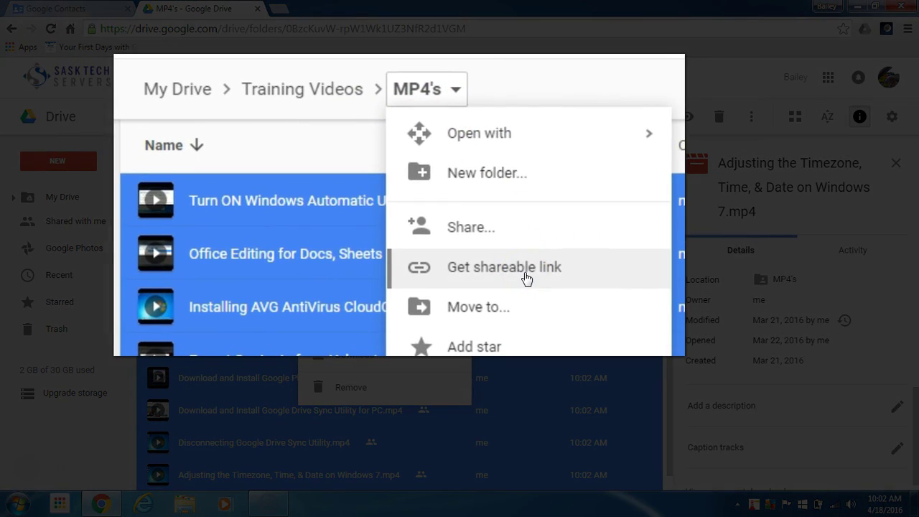
pyautogui.click(389, 224)
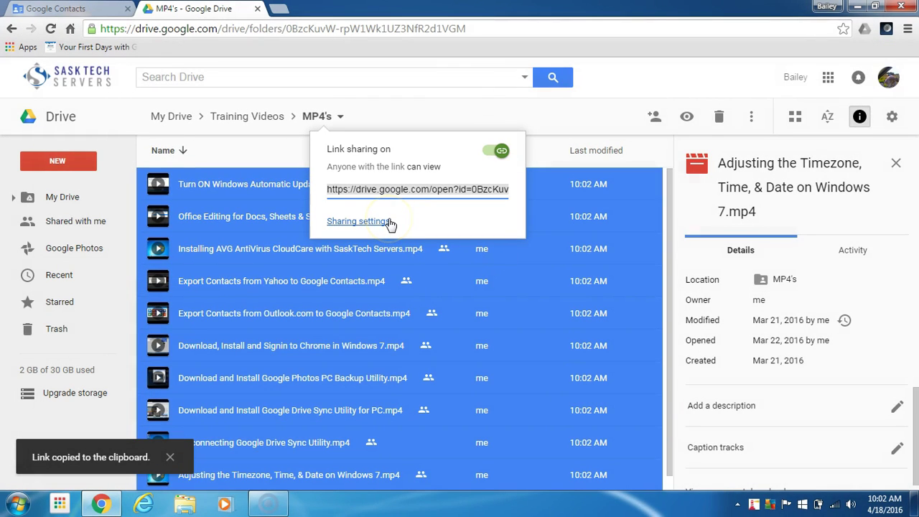
# Open the pasted MP4's folder link in a Chrome incognito window and preview the timezone video
pyautogui.click(907, 29)
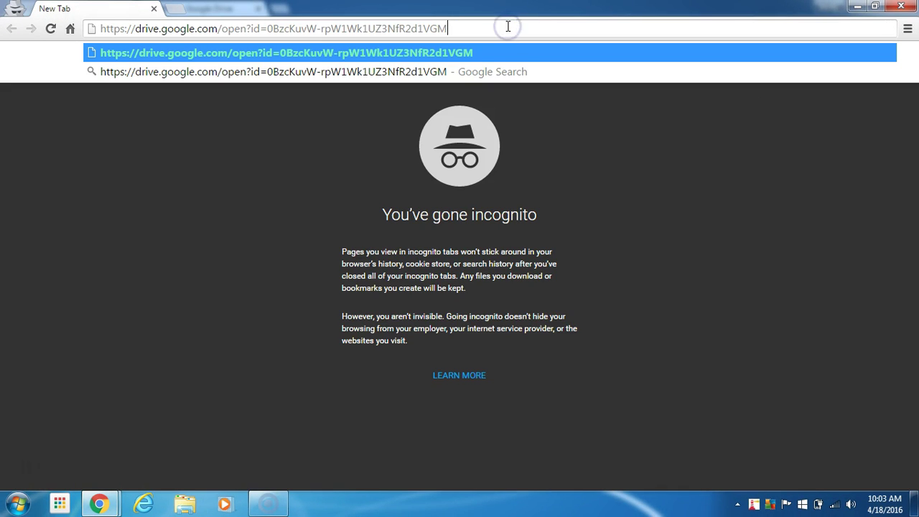
pyautogui.press('Return')
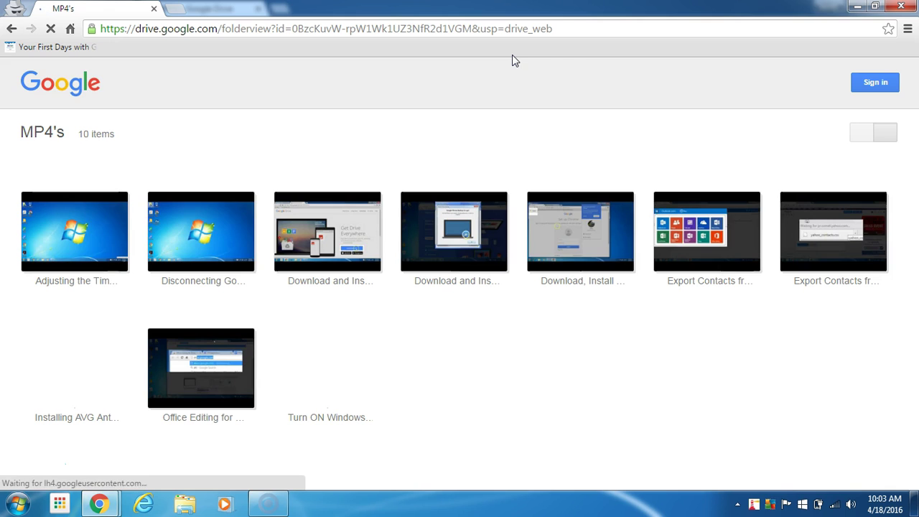
pyautogui.click(82, 231)
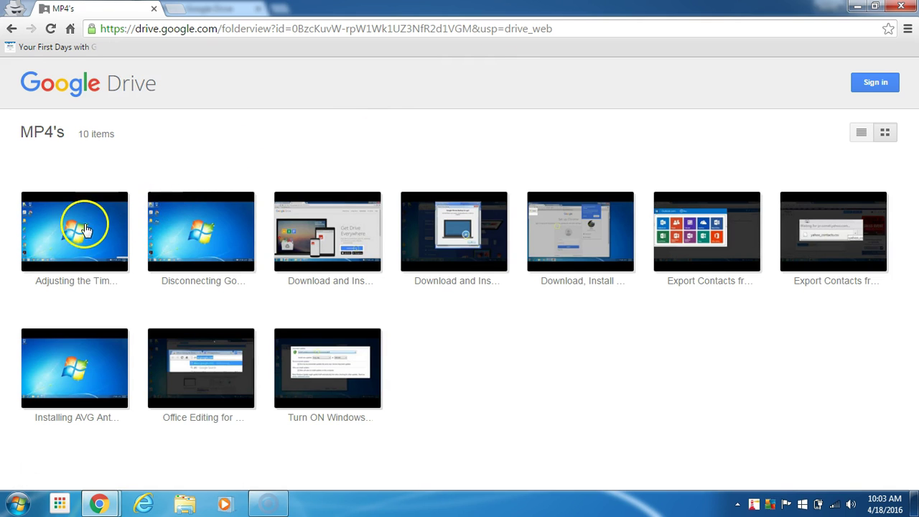